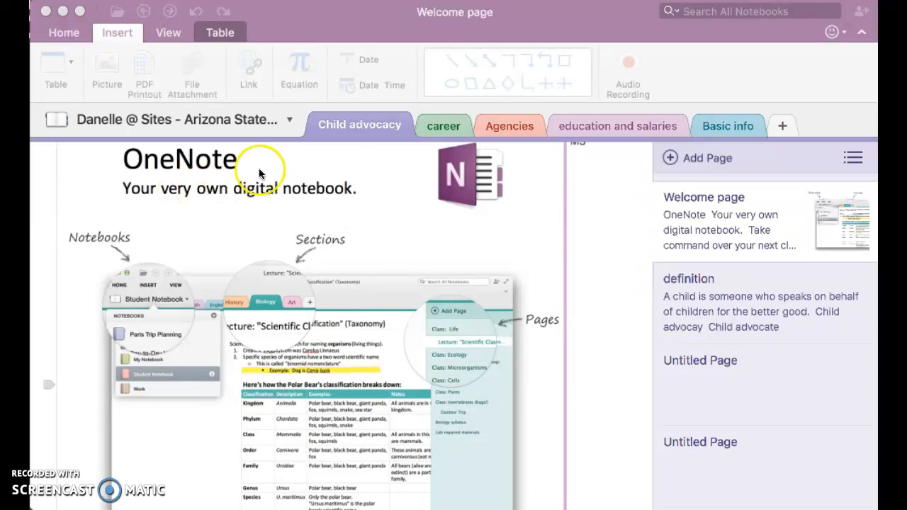
{"action": "left_click", "coordinate": [97, 68]}
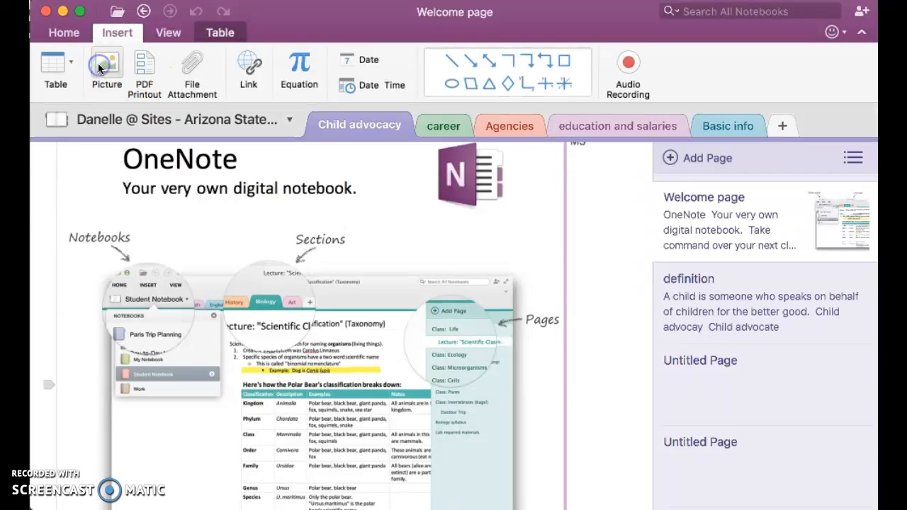
{"action": "left_click", "coordinate": [62, 31]}
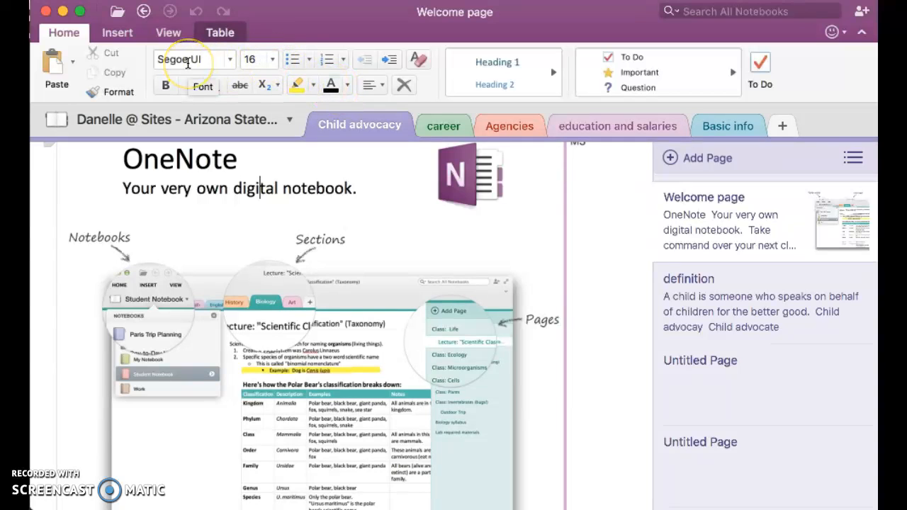
{"action": "left_click", "coordinate": [189, 61]}
{"action": "left_click", "coordinate": [263, 255]}
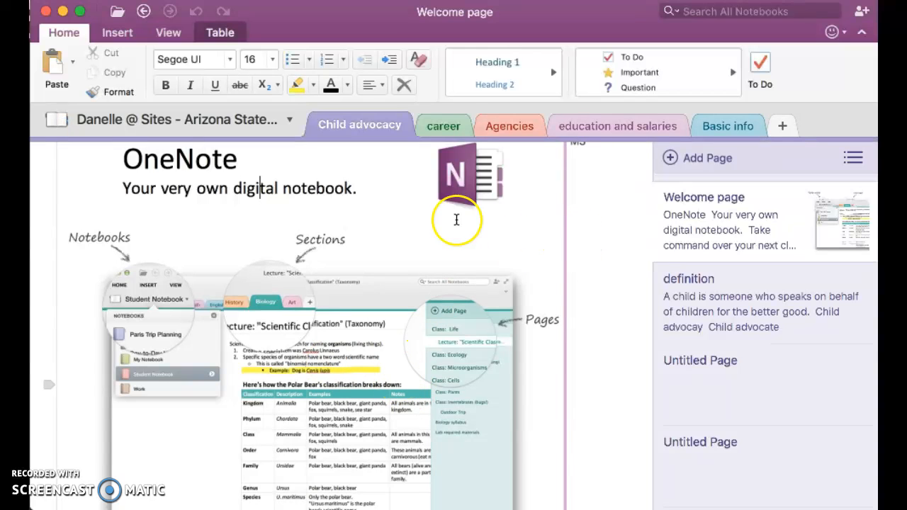
Step: Rename the "Child advocacy" section as "Child Advcoate"
{"action": "double_click", "coordinate": [374, 126]}
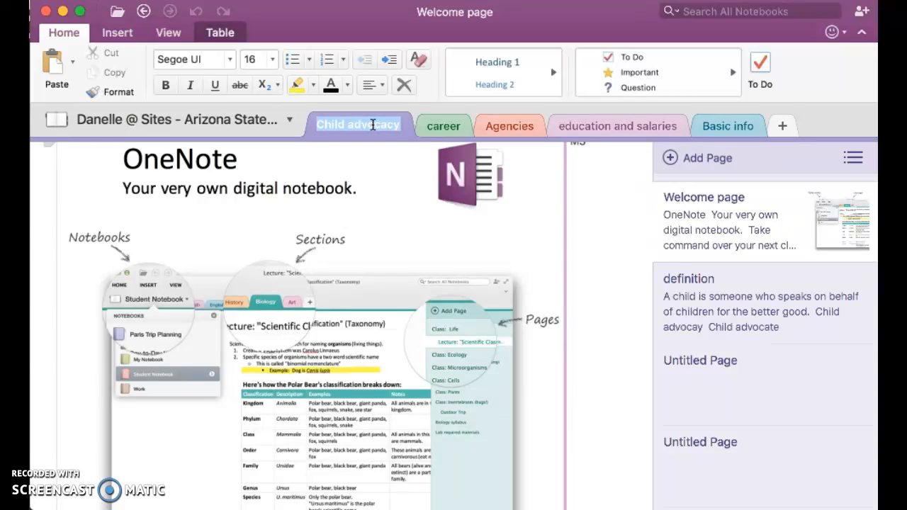
{"action": "type", "text": "Chi"}
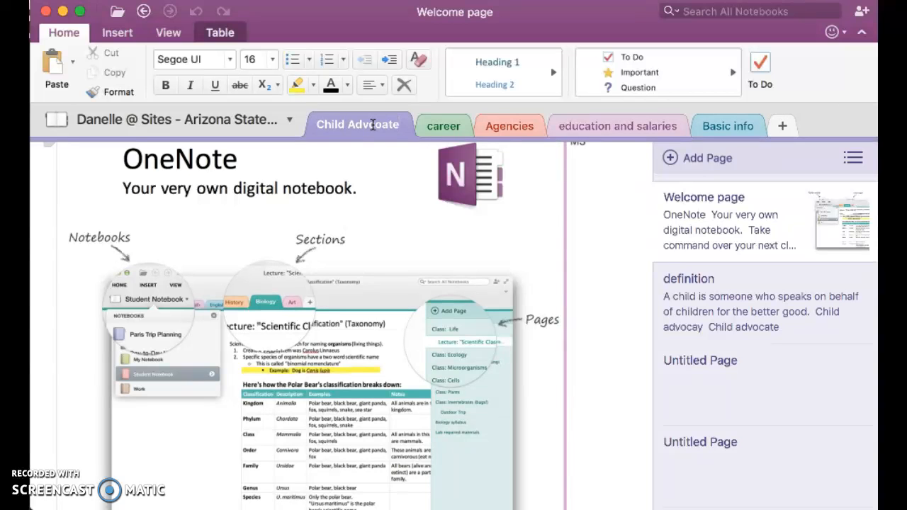
{"action": "scroll", "coordinate": [544, 233], "scroll_direction": "up", "scroll_amount": 3}
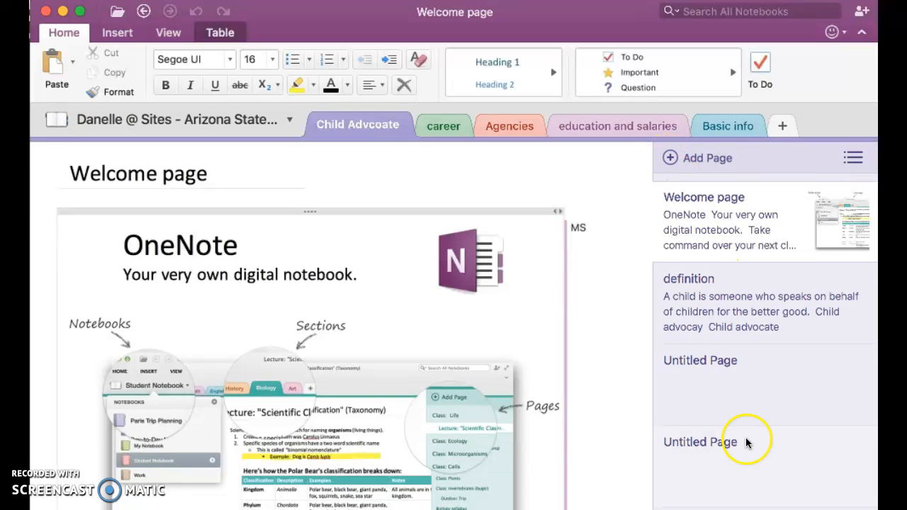
Step: Add a new blank page to the Child Advcoate section and return to the Welcome page
{"action": "left_click", "coordinate": [670, 158]}
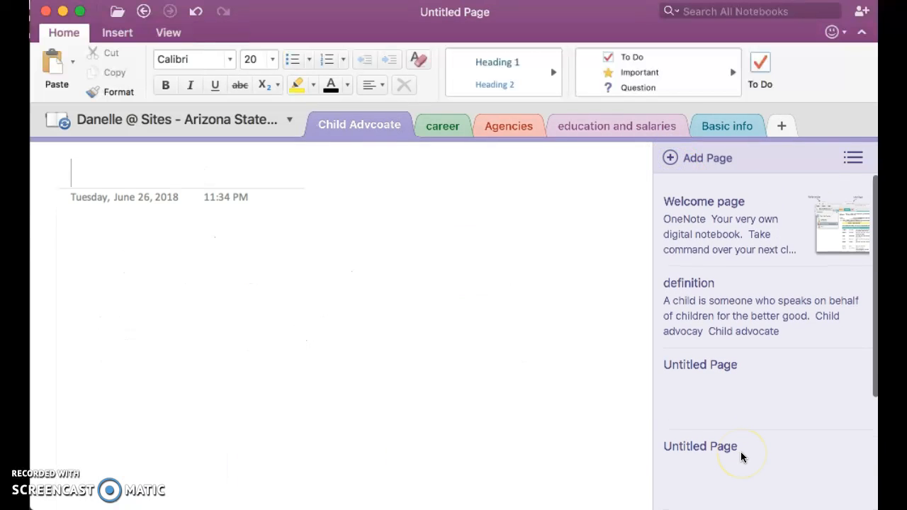
{"action": "left_click", "coordinate": [701, 230]}
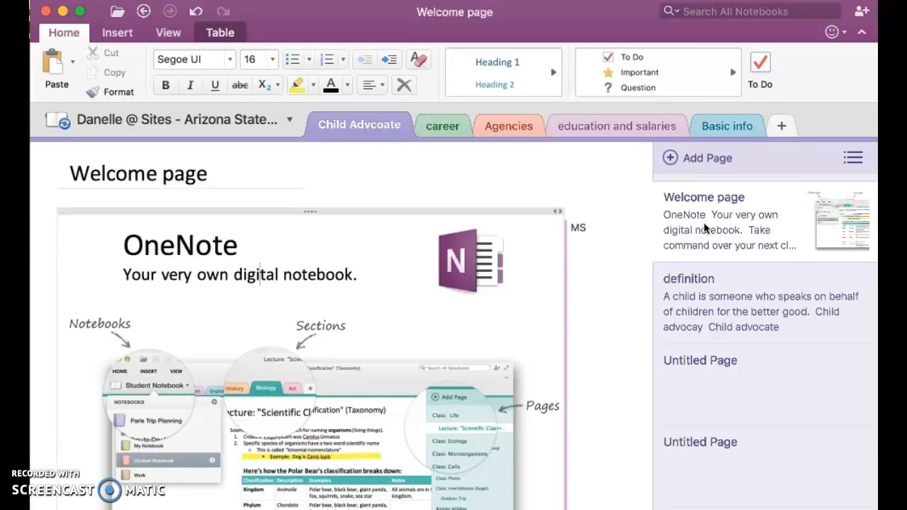
{"action": "scroll", "coordinate": [435, 368], "scroll_direction": "down", "scroll_amount": 2}
{"action": "scroll", "coordinate": [435, 368], "scroll_direction": "up", "scroll_amount": 2}
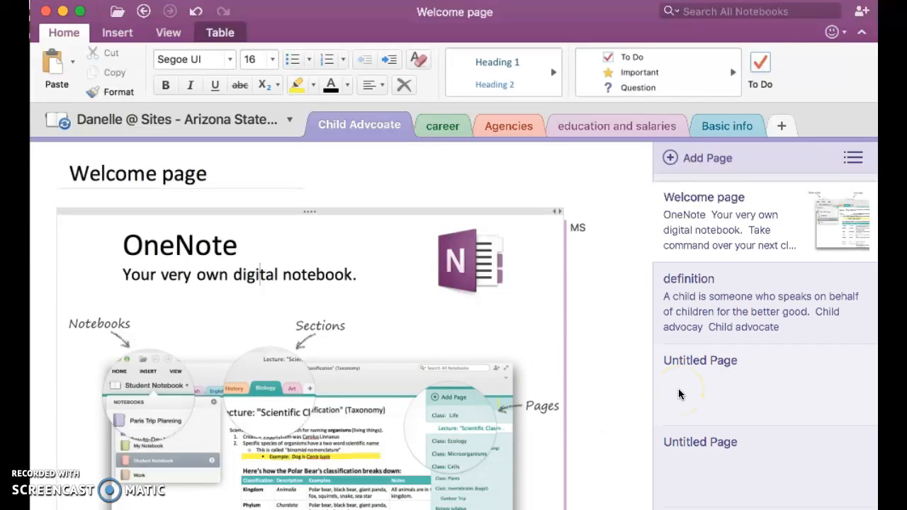
Step: Open the "definition" page and change its title to "Definition"
{"action": "left_click", "coordinate": [709, 301]}
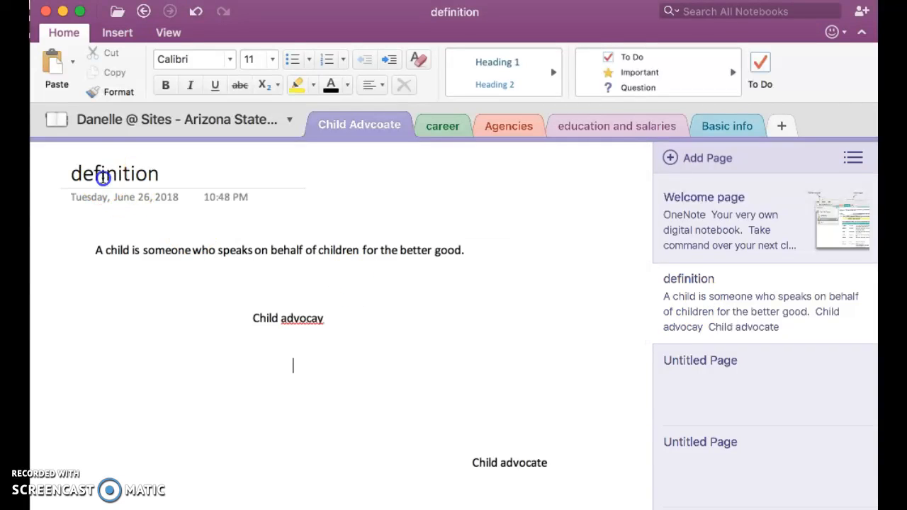
{"action": "double_click", "coordinate": [101, 173]}
{"action": "type", "text": "Defi"}
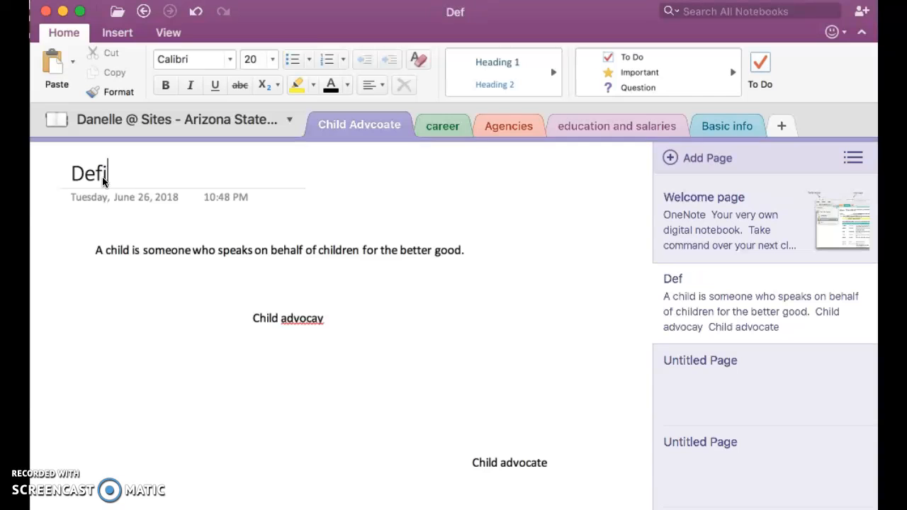
{"action": "type", "text": "nition"}
{"action": "left_click", "coordinate": [415, 304]}
{"action": "left_click", "coordinate": [359, 411]}
{"action": "scroll", "coordinate": [360, 410], "scroll_direction": "down", "scroll_amount": 1}
{"action": "left_click", "coordinate": [106, 368]}
{"action": "left_click", "coordinate": [380, 379]}
{"action": "left_click", "coordinate": [402, 330]}
{"action": "left_click", "coordinate": [272, 378]}
{"action": "left_click", "coordinate": [418, 392]}
{"action": "scroll", "coordinate": [306, 340], "scroll_direction": "down", "scroll_amount": 1}
{"action": "scroll", "coordinate": [306, 340], "scroll_direction": "up", "scroll_amount": 2}
{"action": "left_click", "coordinate": [118, 250]}
{"action": "left_click", "coordinate": [473, 254]}
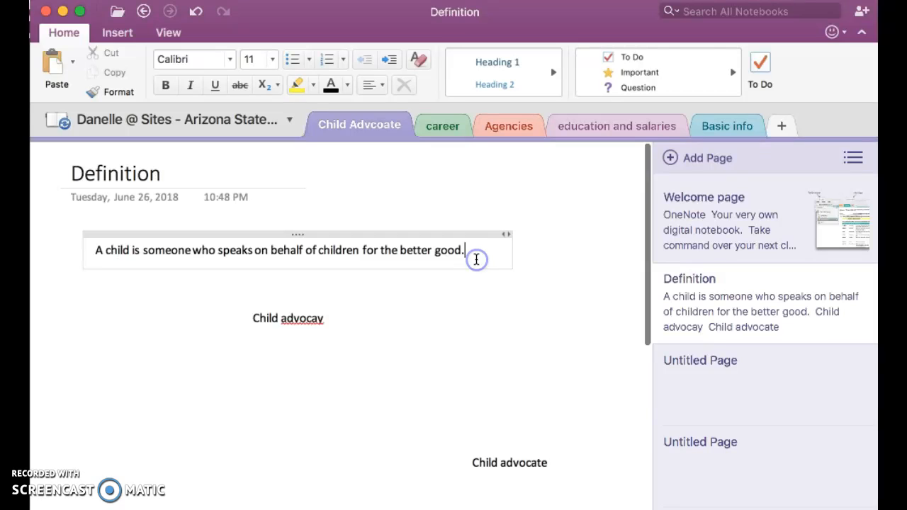
Step: Add a text note reading "Child advoca" in the blank area below the "Child advocay" note
{"action": "left_click", "coordinate": [300, 385]}
{"action": "scroll", "coordinate": [300, 382], "scroll_direction": "down", "scroll_amount": 1}
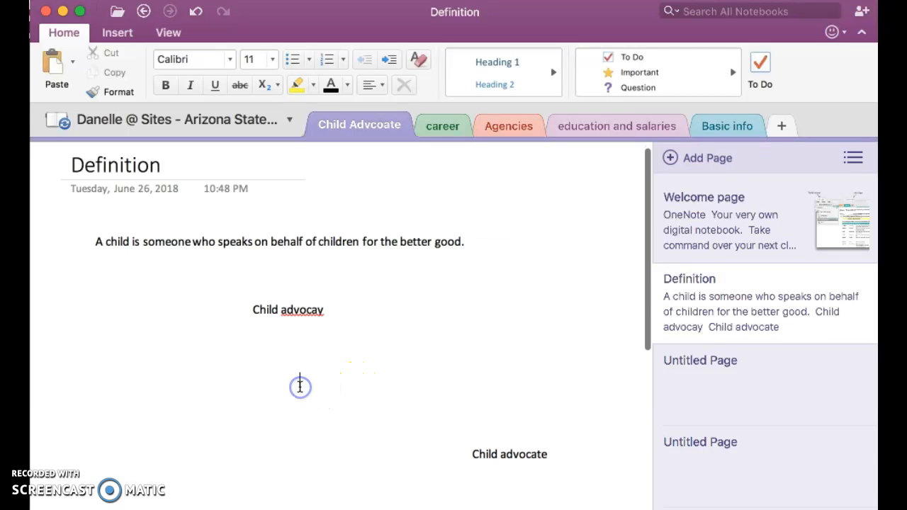
{"action": "type", "text": "Ch"}
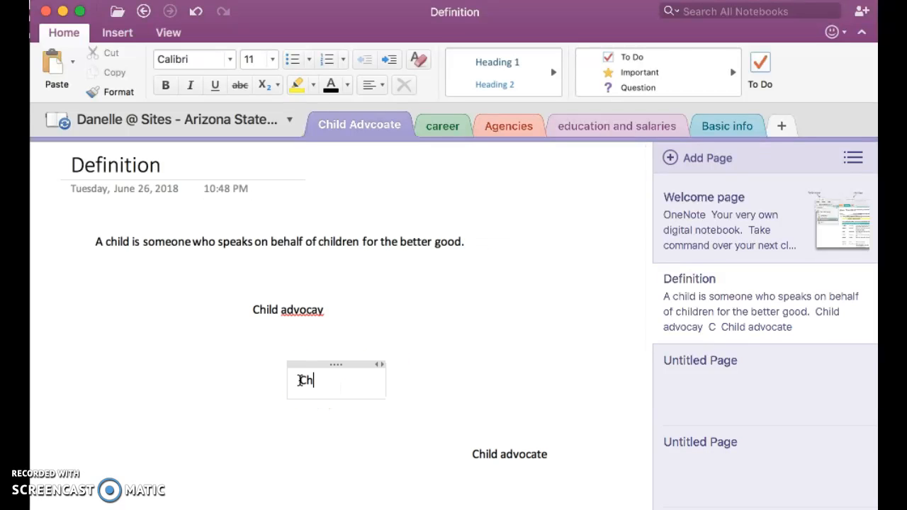
{"action": "type", "text": "ild advov"}
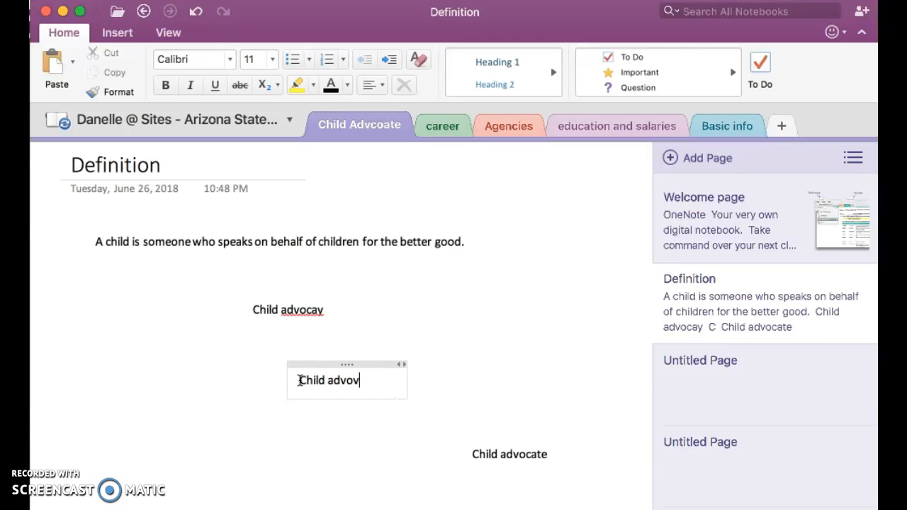
{"action": "type", "text": "cy"}
{"action": "key", "text": "BackSpace"}
{"action": "key", "text": "BackSpace"}
{"action": "key", "text": "BackSpace"}
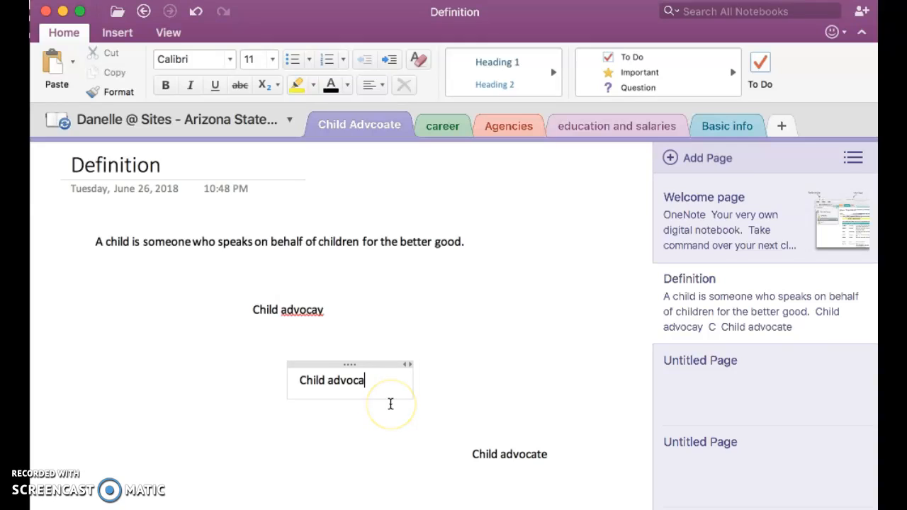
Step: Correct the misspelled word in both the new note and the "Child advocay" note to the suggested spelling "advocacy"
{"action": "right_click", "coordinate": [354, 380]}
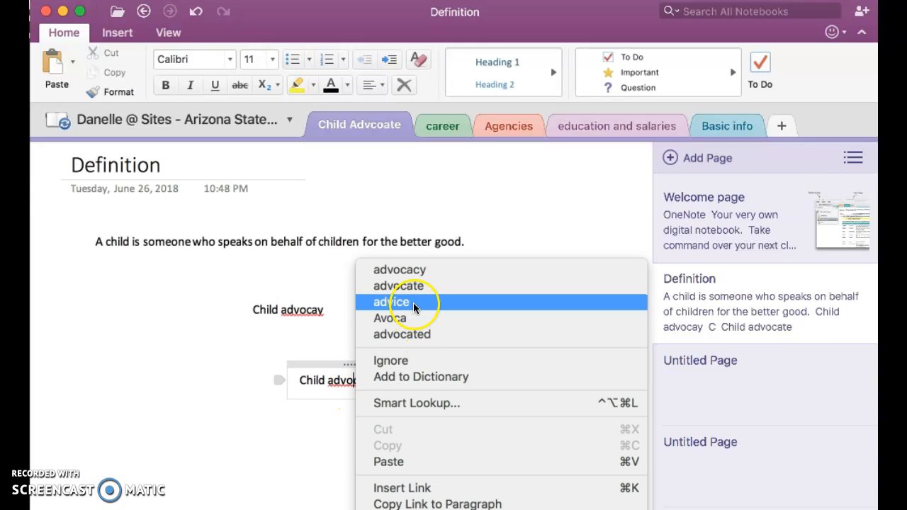
{"action": "left_click", "coordinate": [408, 270]}
{"action": "left_click", "coordinate": [300, 309]}
{"action": "right_click", "coordinate": [316, 310]}
{"action": "left_click", "coordinate": [343, 319]}
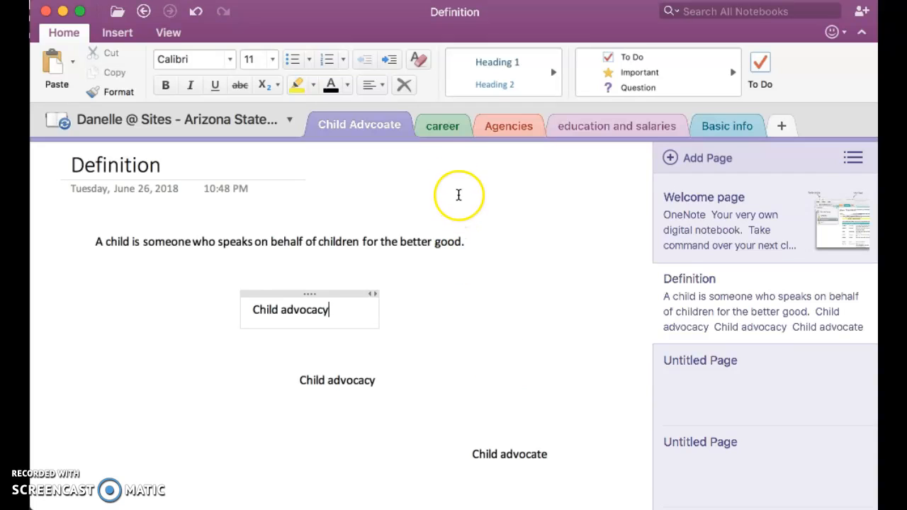
Step: Insert the classroom picture from the Photos library into the Child protection services page of the career section
{"action": "left_click", "coordinate": [438, 129]}
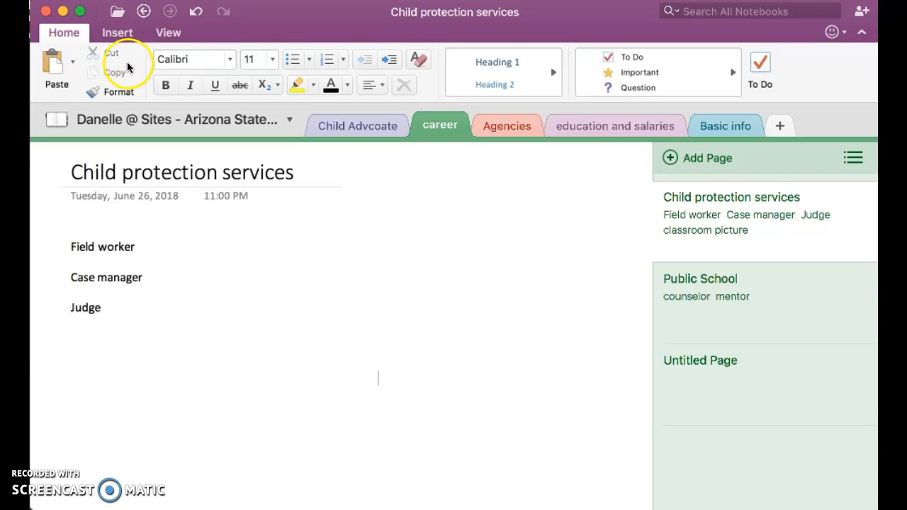
{"action": "left_click", "coordinate": [116, 35]}
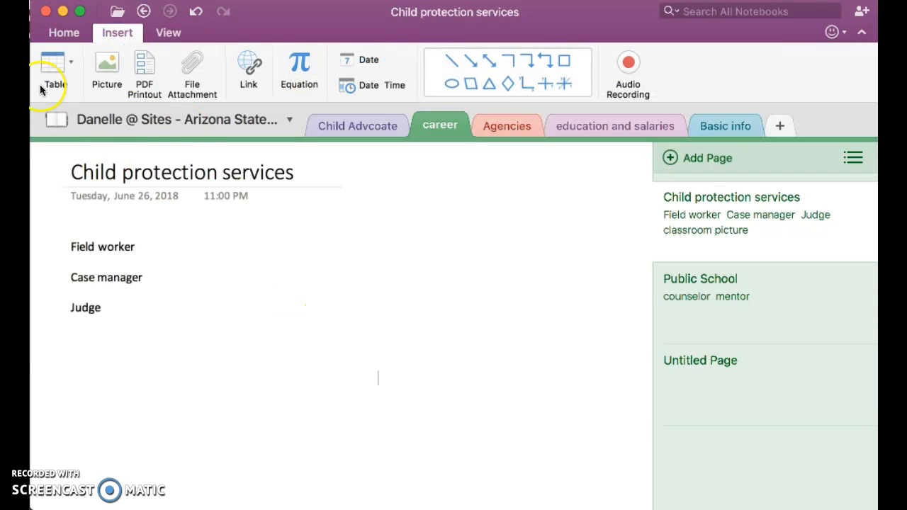
{"action": "left_click", "coordinate": [99, 65]}
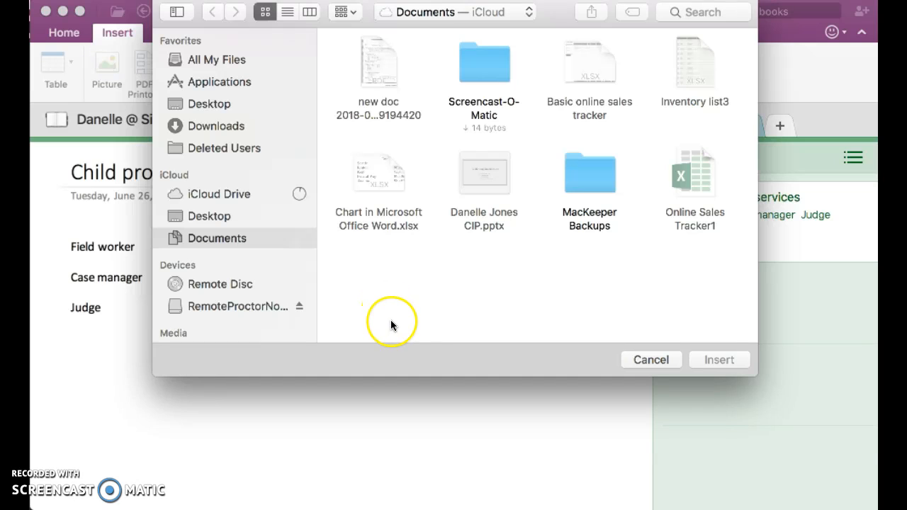
{"action": "left_click", "coordinate": [222, 64]}
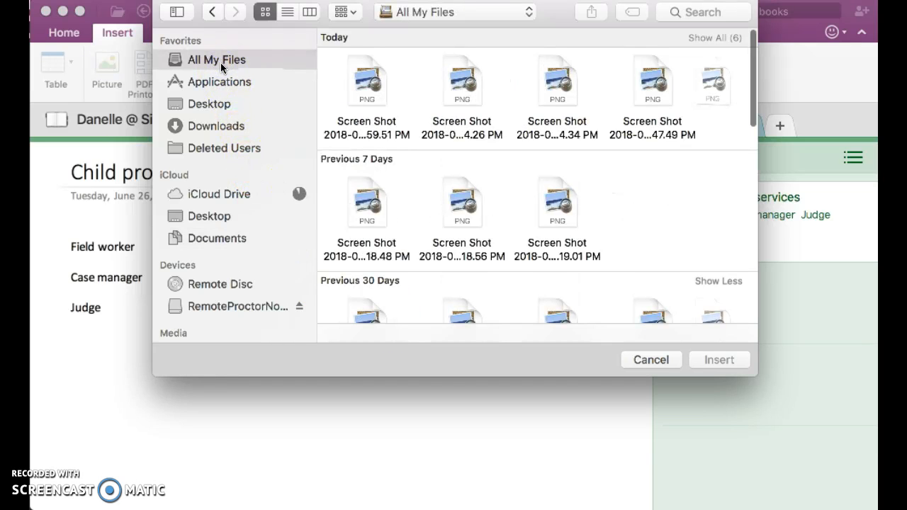
{"action": "scroll", "coordinate": [240, 284], "scroll_direction": "down", "scroll_amount": 5}
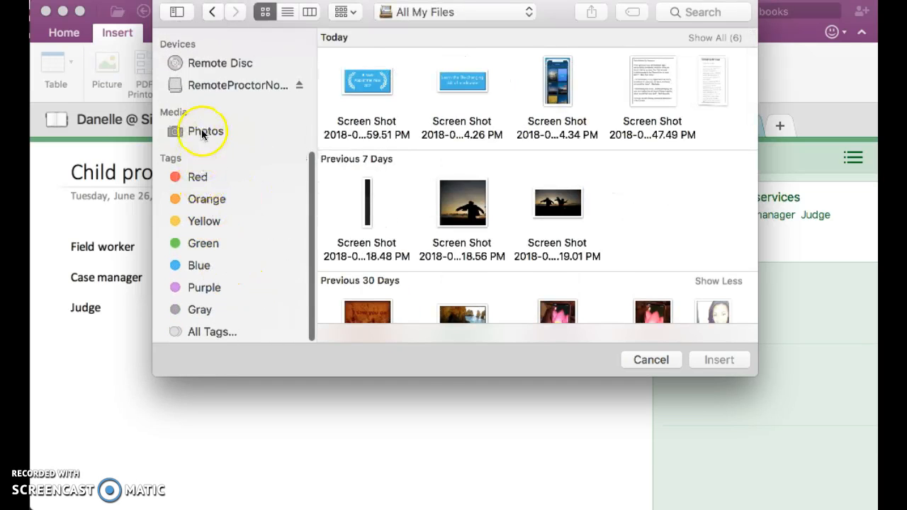
{"action": "left_click", "coordinate": [205, 130]}
{"action": "scroll", "coordinate": [390, 227], "scroll_direction": "up", "scroll_amount": 3}
{"action": "left_click", "coordinate": [384, 197]}
{"action": "left_click", "coordinate": [716, 361]}
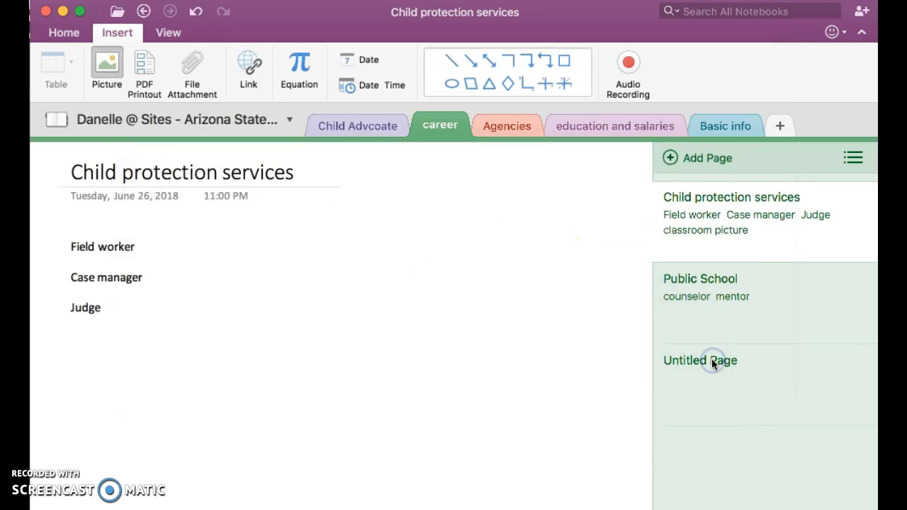
Step: Append "toddler" to the "classroom picture" caption below the inserted photo
{"action": "left_click", "coordinate": [380, 383]}
{"action": "scroll", "coordinate": [381, 383], "scroll_direction": "right", "scroll_amount": 5}
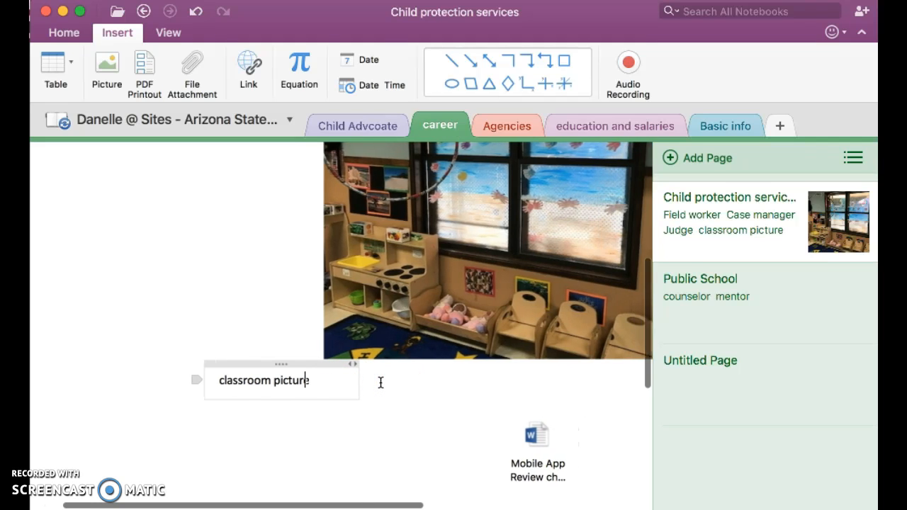
{"action": "scroll", "coordinate": [380, 382], "scroll_direction": "up", "scroll_amount": 1}
{"action": "scroll", "coordinate": [360, 380], "scroll_direction": "up", "scroll_amount": 1}
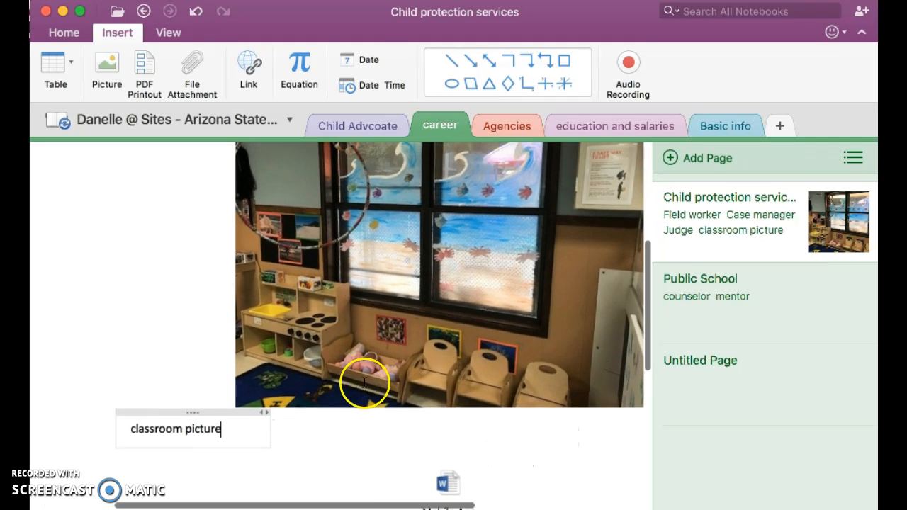
{"action": "scroll", "coordinate": [267, 416], "scroll_direction": "down", "scroll_amount": 2}
{"action": "type", "text": "toddler"}
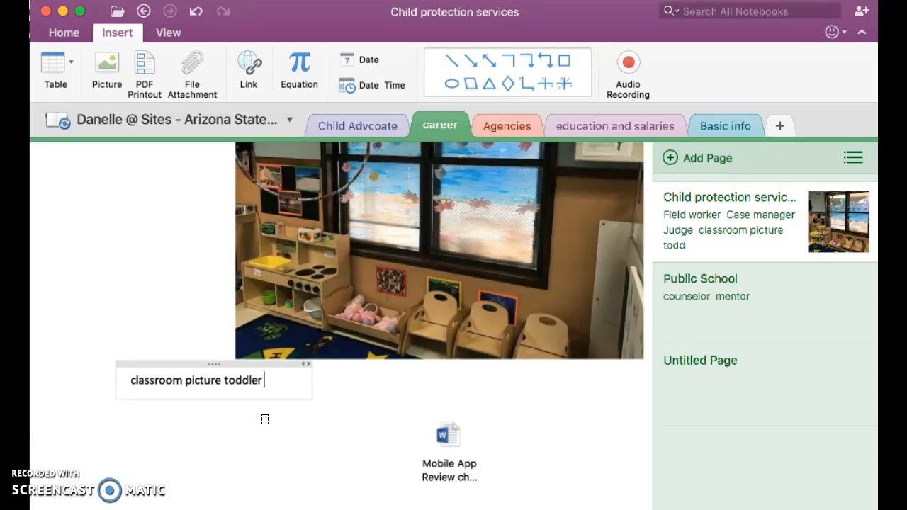
Step: Look over the Child protection services page, examining the classroom photo, its caption and the attached Word document
{"action": "scroll", "coordinate": [450, 347], "scroll_direction": "up", "scroll_amount": 3}
{"action": "scroll", "coordinate": [451, 347], "scroll_direction": "up", "scroll_amount": 2}
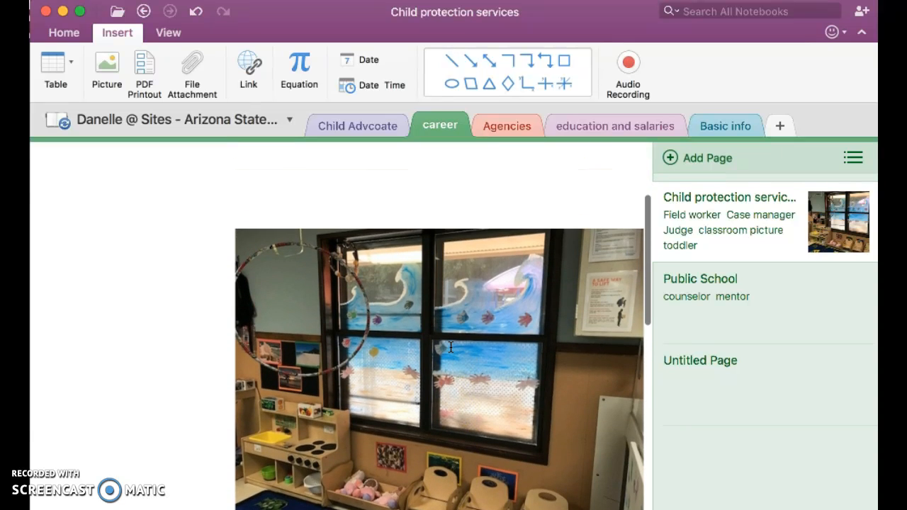
{"action": "scroll", "coordinate": [451, 347], "scroll_direction": "down", "scroll_amount": 3}
{"action": "scroll", "coordinate": [451, 347], "scroll_direction": "down", "scroll_amount": 4}
{"action": "left_click", "coordinate": [292, 482]}
{"action": "left_click", "coordinate": [106, 374]}
{"action": "scroll", "coordinate": [106, 374], "scroll_direction": "right", "scroll_amount": 6}
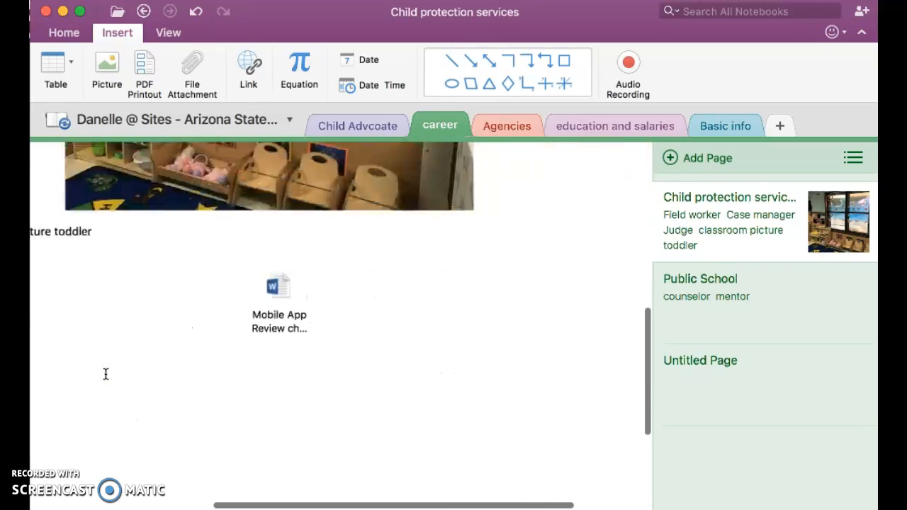
{"action": "scroll", "coordinate": [106, 374], "scroll_direction": "left", "scroll_amount": 3}
{"action": "scroll", "coordinate": [106, 374], "scroll_direction": "up", "scroll_amount": 10}
{"action": "scroll", "coordinate": [106, 374], "scroll_direction": "right", "scroll_amount": 5}
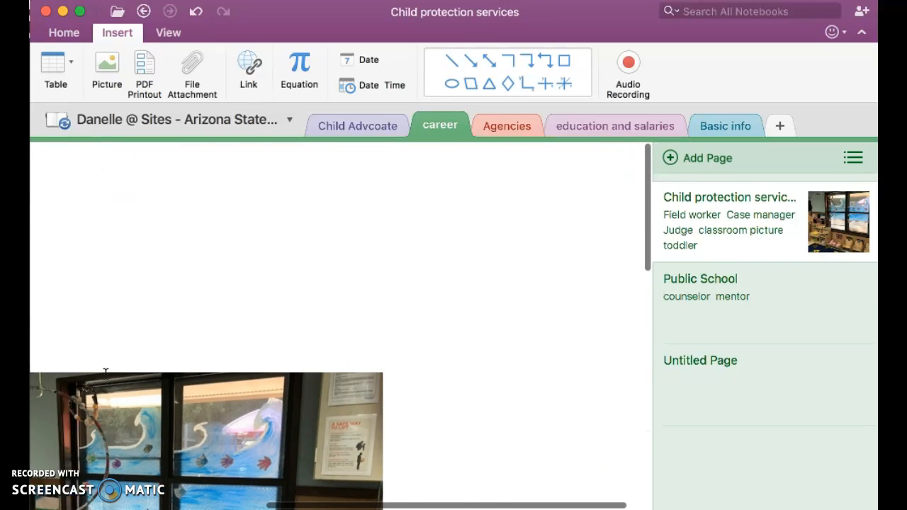
{"action": "scroll", "coordinate": [427, 348], "scroll_direction": "down", "scroll_amount": 8}
{"action": "scroll", "coordinate": [428, 348], "scroll_direction": "down", "scroll_amount": 3}
{"action": "scroll", "coordinate": [427, 346], "scroll_direction": "up", "scroll_amount": 7}
{"action": "scroll", "coordinate": [438, 298], "scroll_direction": "up", "scroll_amount": 1}
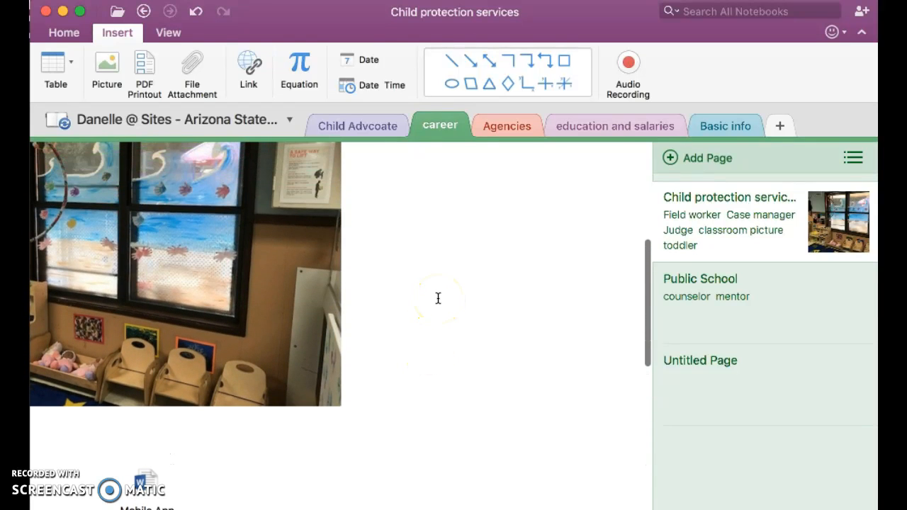
{"action": "scroll", "coordinate": [437, 298], "scroll_direction": "down", "scroll_amount": 2}
Step: Attach the "content outline" document to the untitled page in the Agencies section
{"action": "left_click", "coordinate": [505, 125]}
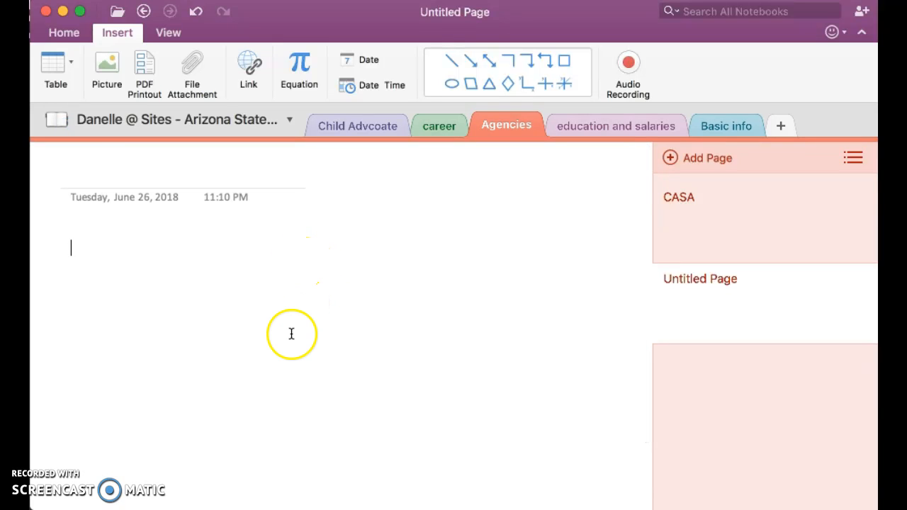
{"action": "left_click", "coordinate": [198, 87]}
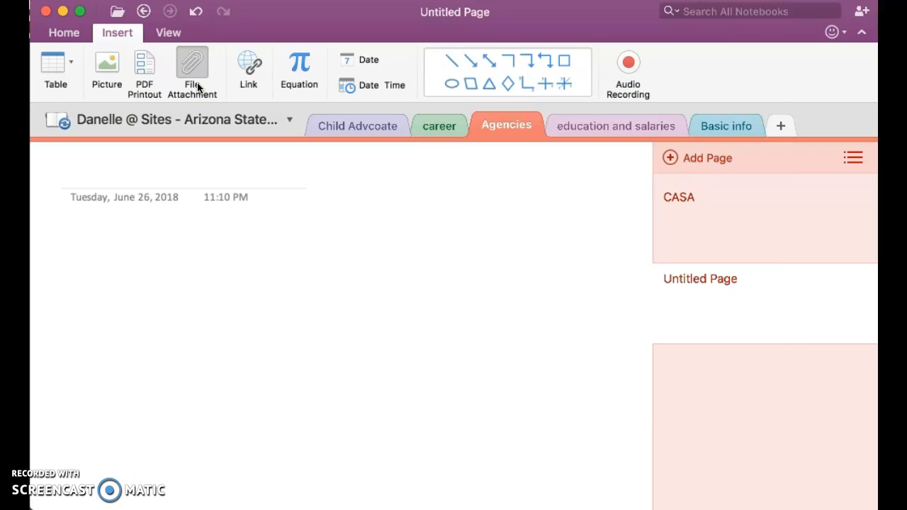
{"action": "left_click", "coordinate": [221, 61]}
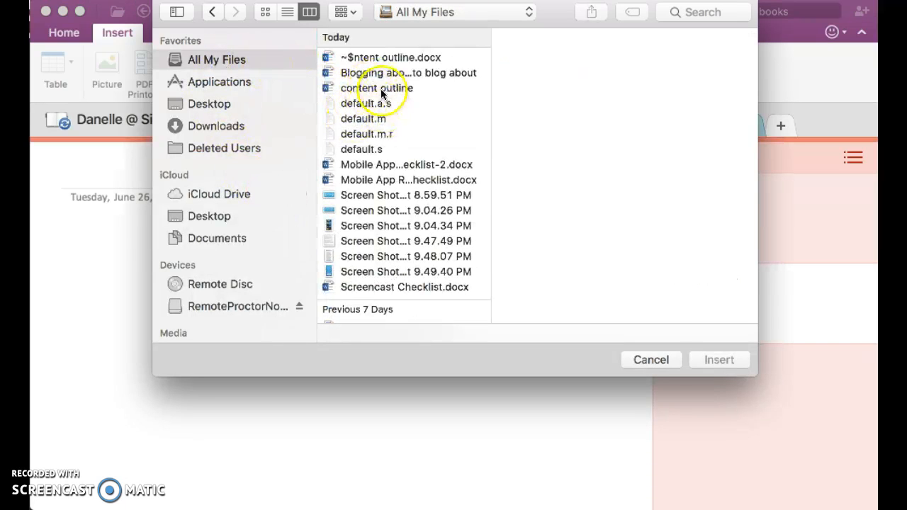
{"action": "left_click", "coordinate": [376, 88]}
{"action": "left_click", "coordinate": [716, 369]}
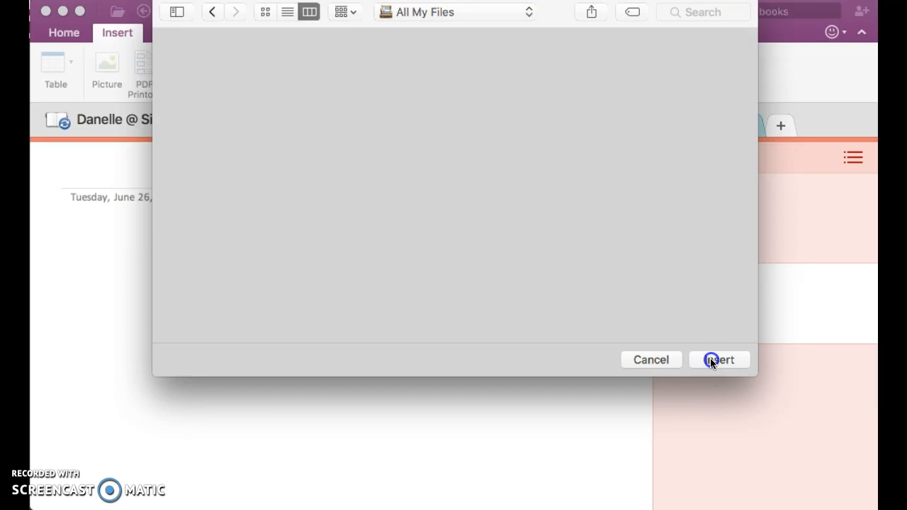
Step: Place the insertion point in the blank area just below and beside the "content outline" attachment on the untitled Agencies page
{"action": "left_click", "coordinate": [228, 308]}
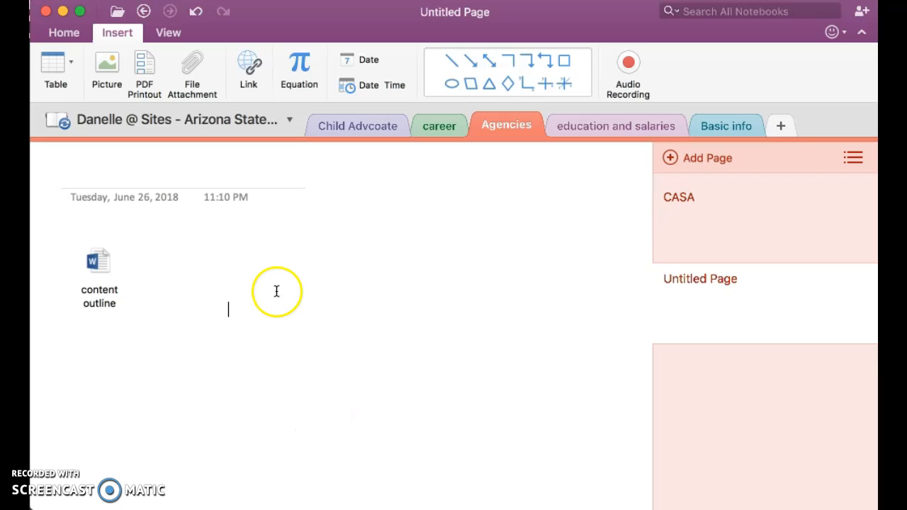
{"action": "left_click", "coordinate": [251, 67]}
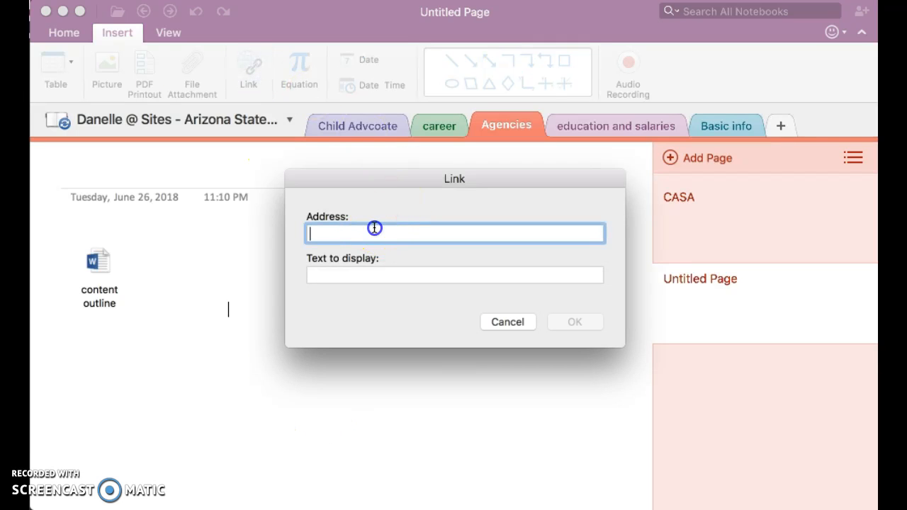
{"action": "type", "text": "ww"}
{"action": "left_click", "coordinate": [511, 320]}
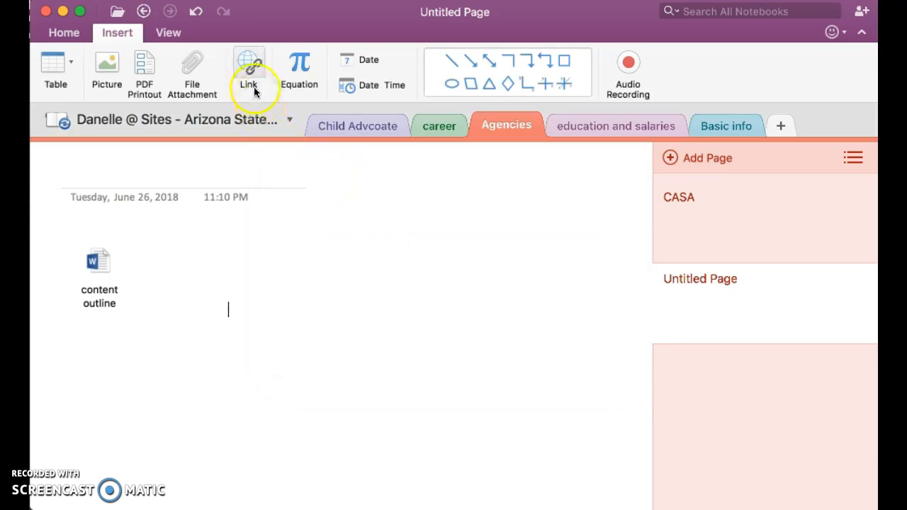
{"action": "left_click", "coordinate": [248, 68]}
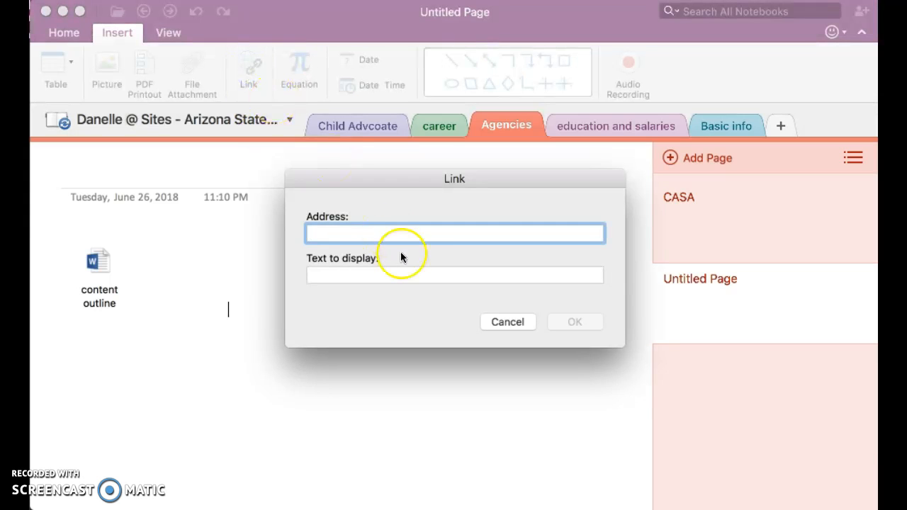
{"action": "type", "text": "ww"}
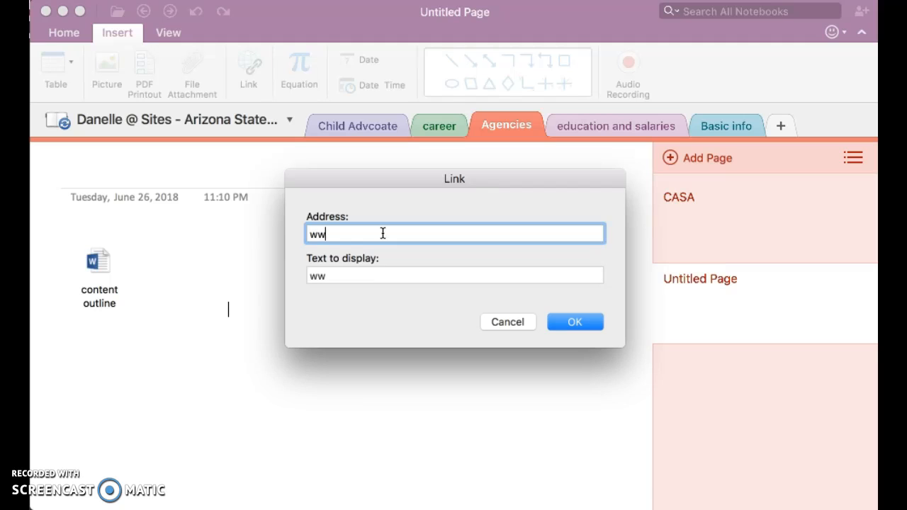
{"action": "type", "text": ".w.advoc"}
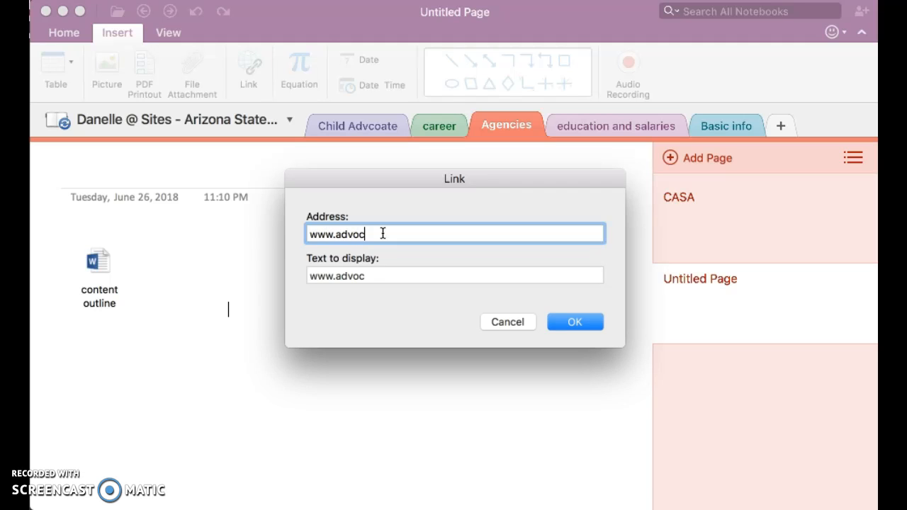
{"action": "type", "text": "acy.com"}
{"action": "left_click", "coordinate": [575, 323]}
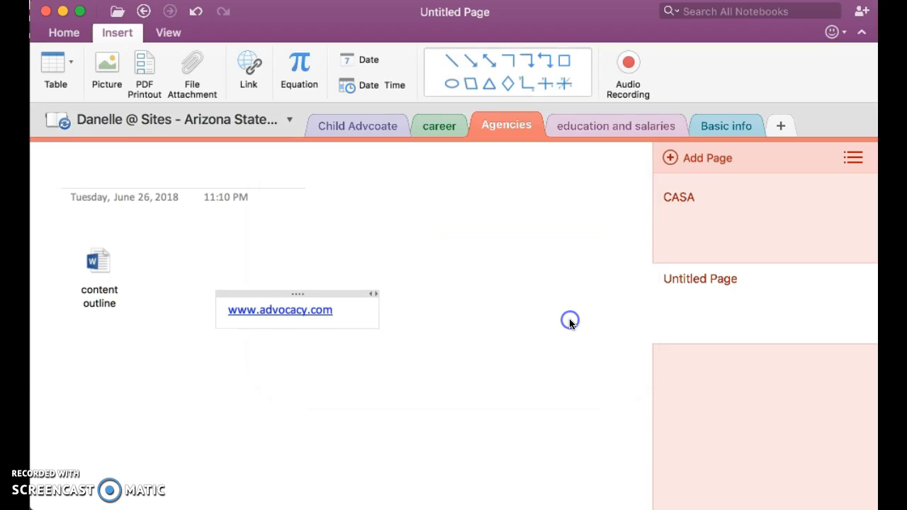
{"action": "left_click", "coordinate": [355, 404]}
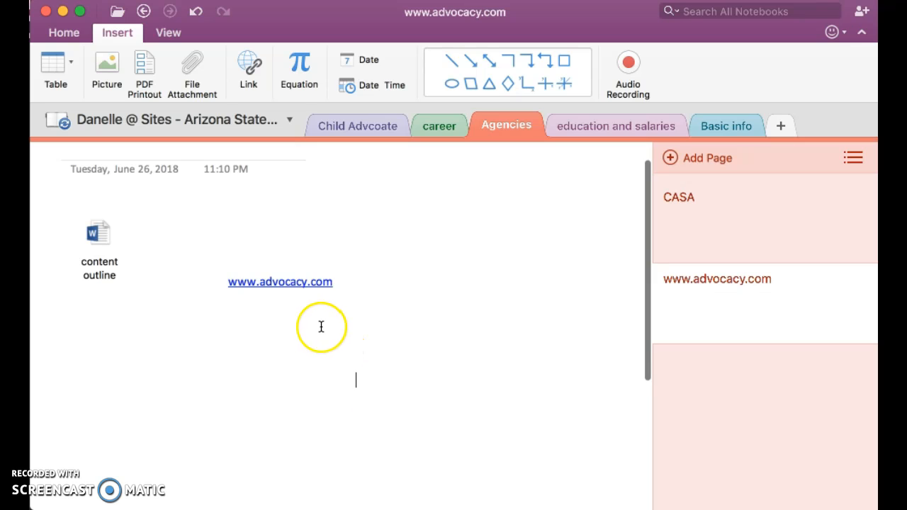
{"action": "scroll", "coordinate": [322, 327], "scroll_direction": "up", "scroll_amount": 1}
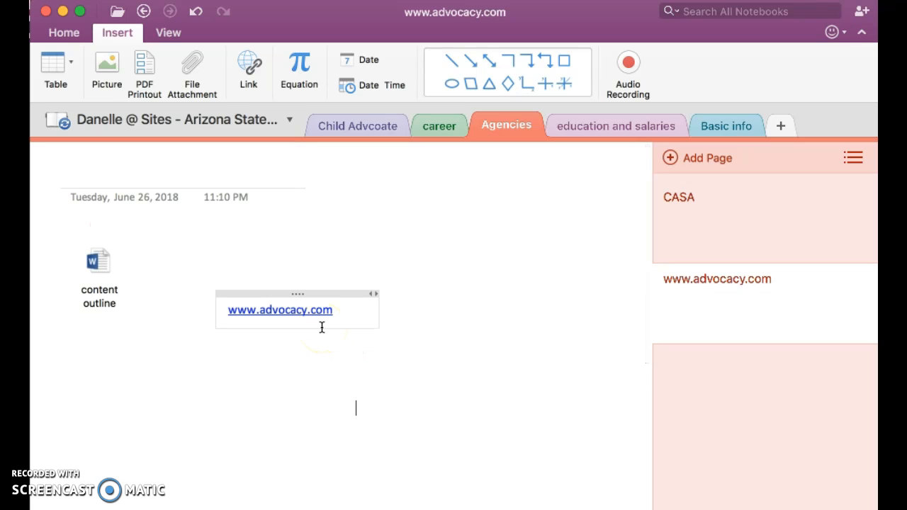